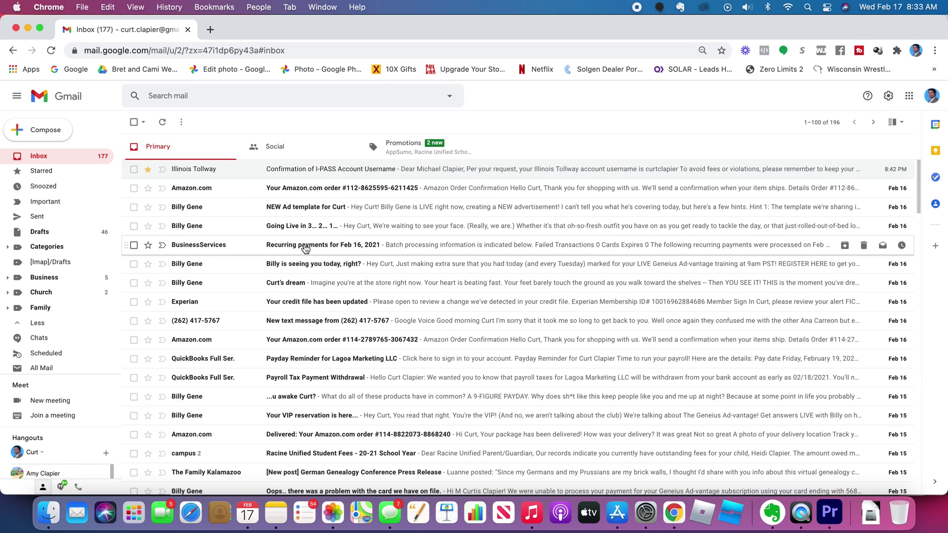
- Start a filter matching the sender of the 'NEW Ad template for Curt' message
{"action": "mouse_move", "coordinate": [179, 210]}
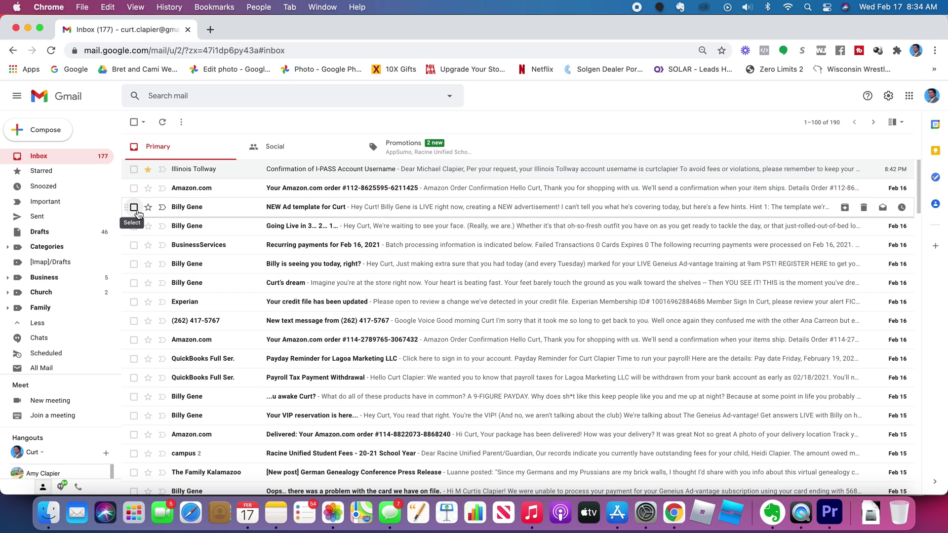
{"action": "left_click", "coordinate": [134, 207]}
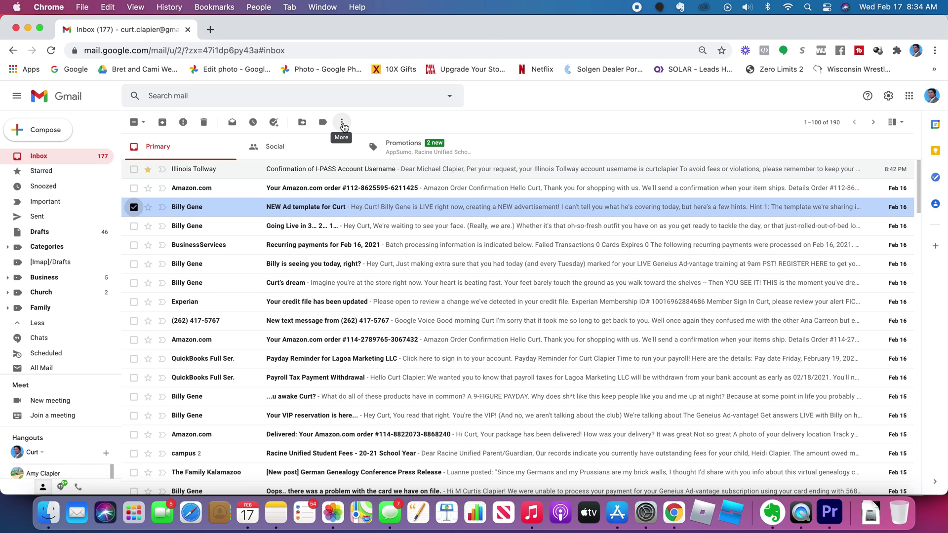
{"action": "left_click", "coordinate": [343, 123]}
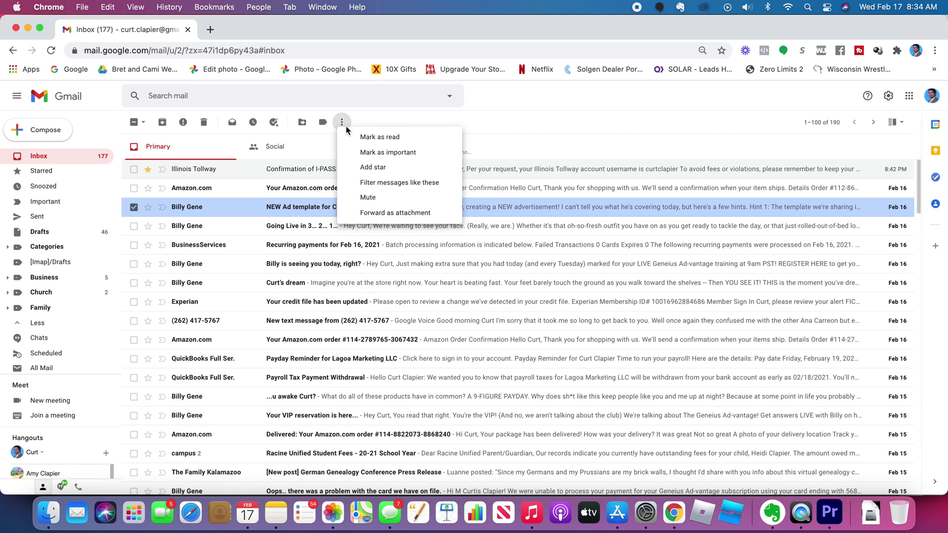
{"action": "left_click", "coordinate": [405, 185]}
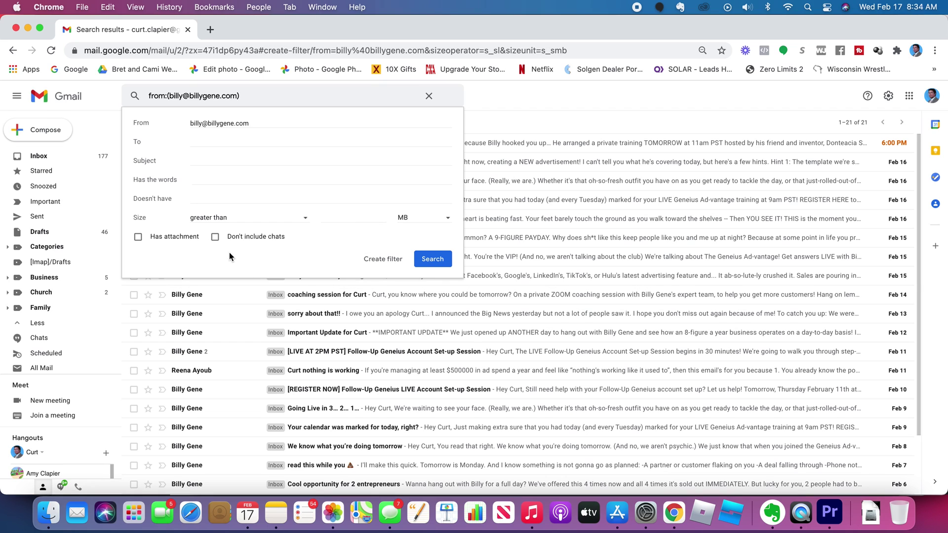
- Set the filter to apply the Business/Training label and create it
{"action": "left_click", "coordinate": [376, 261]}
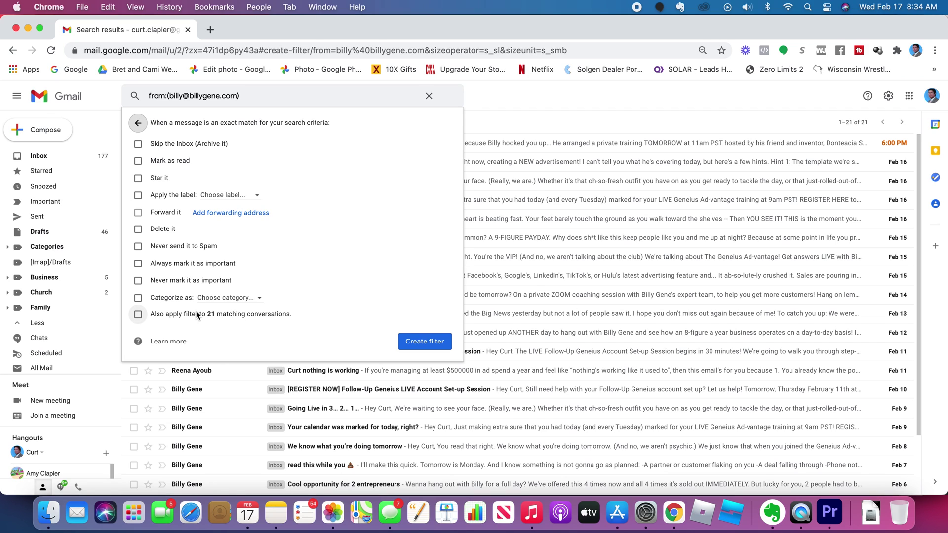
{"action": "left_click", "coordinate": [137, 195]}
{"action": "left_click", "coordinate": [255, 196]}
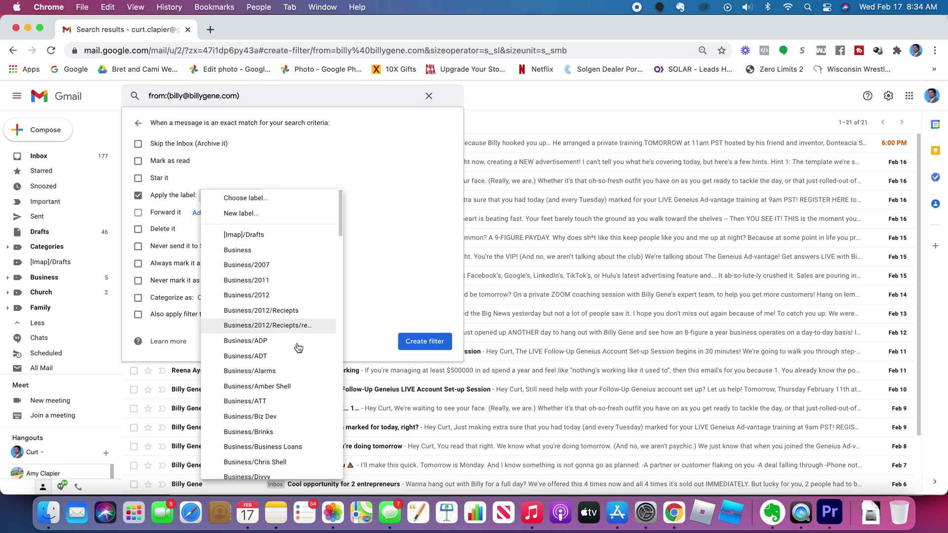
{"action": "scroll", "coordinate": [298, 348], "scroll_direction": "down", "scroll_amount": 15}
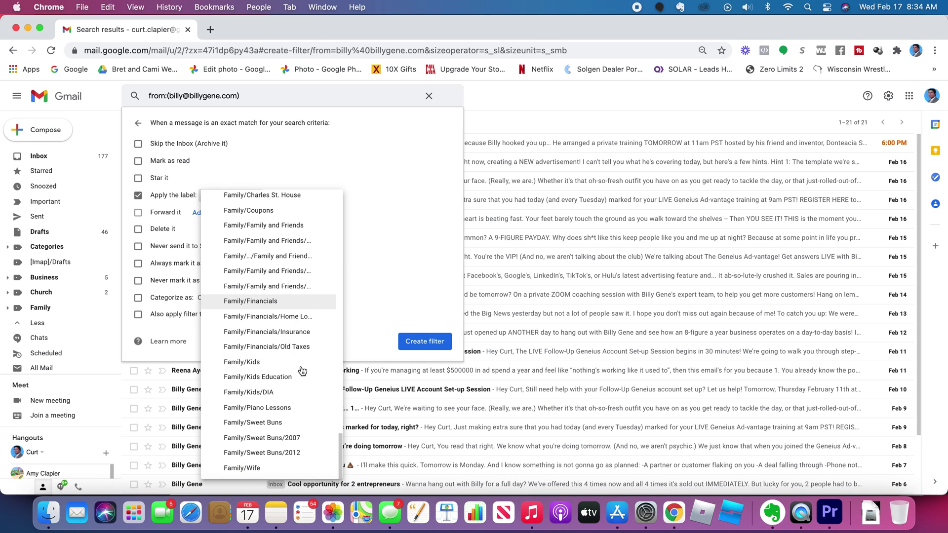
{"action": "scroll", "coordinate": [302, 371], "scroll_direction": "up", "scroll_amount": 10}
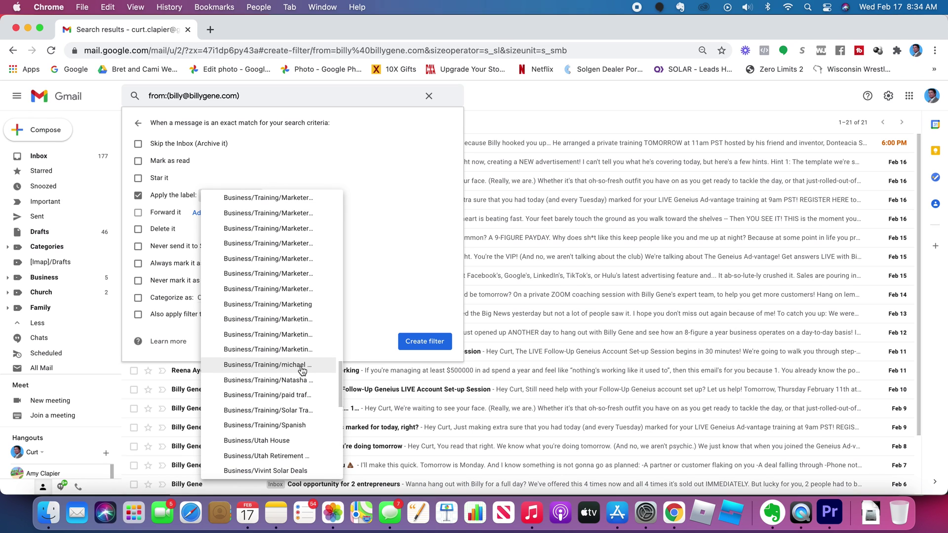
{"action": "scroll", "coordinate": [302, 370], "scroll_direction": "up", "scroll_amount": 1}
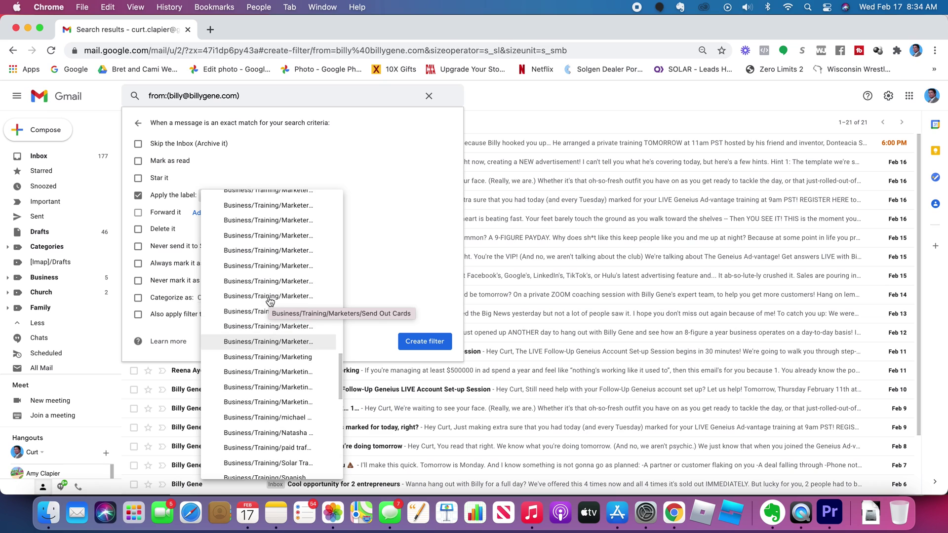
{"action": "scroll", "coordinate": [270, 301], "scroll_direction": "up", "scroll_amount": 5}
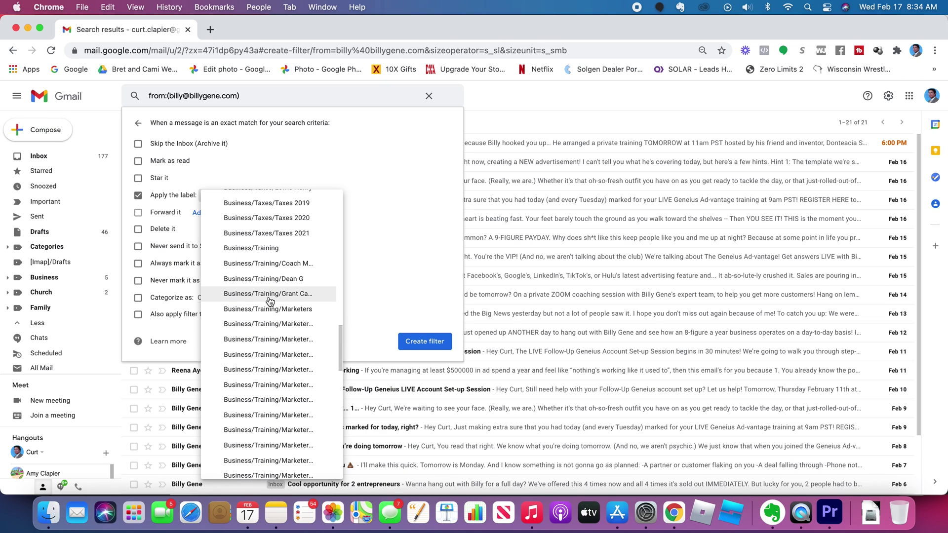
{"action": "left_click", "coordinate": [272, 248]}
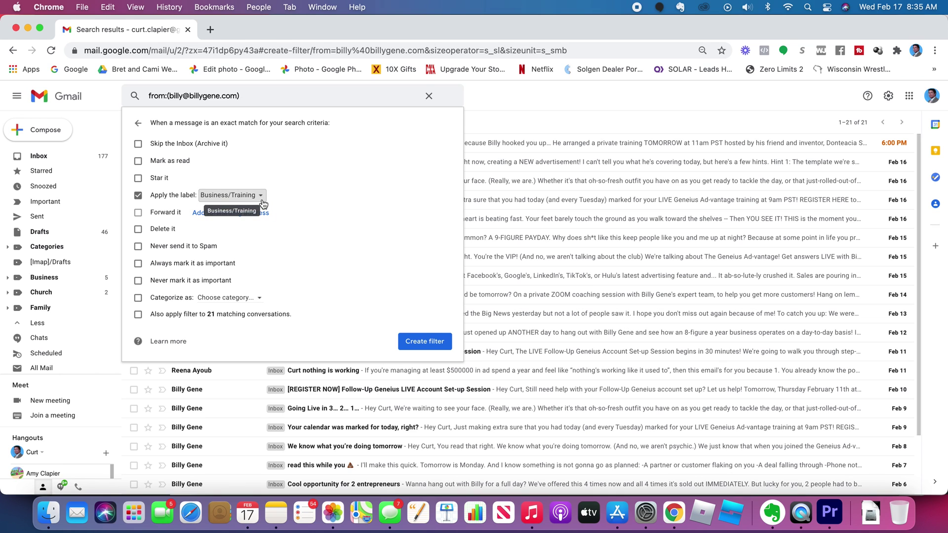
{"action": "left_click", "coordinate": [435, 342]}
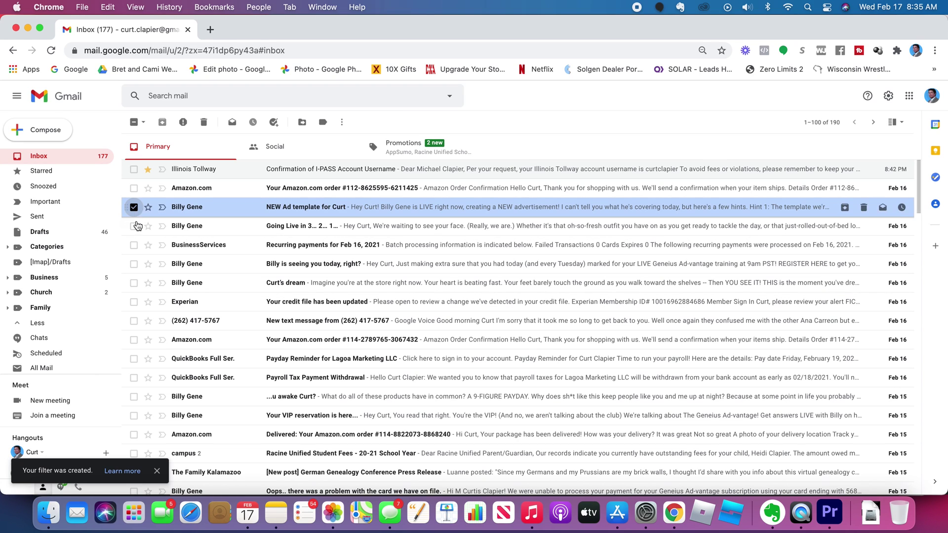
- Move that sender's inbox messages, including 'Going Live' and 'Your VIP reservation', into Business/Training
{"action": "left_click", "coordinate": [134, 225]}
{"action": "left_click", "coordinate": [134, 264]}
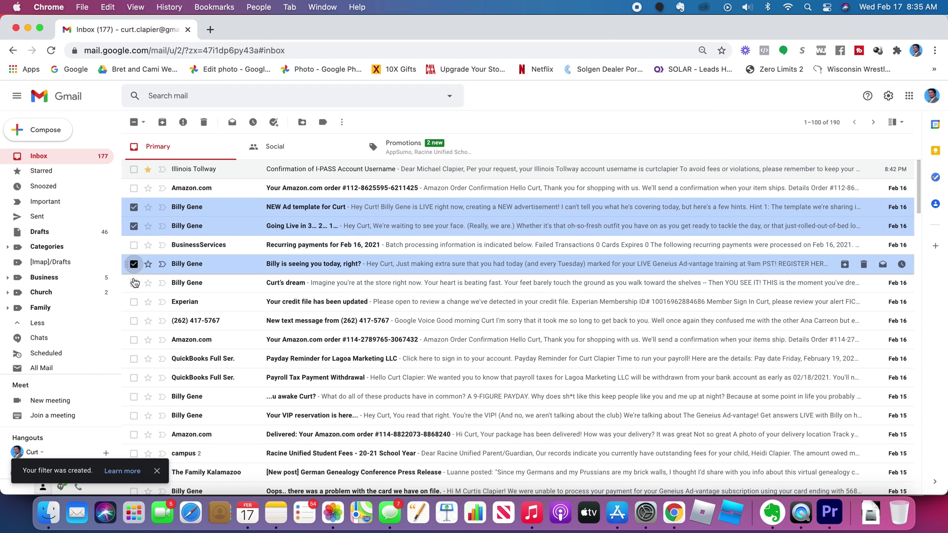
{"action": "left_click", "coordinate": [134, 283]}
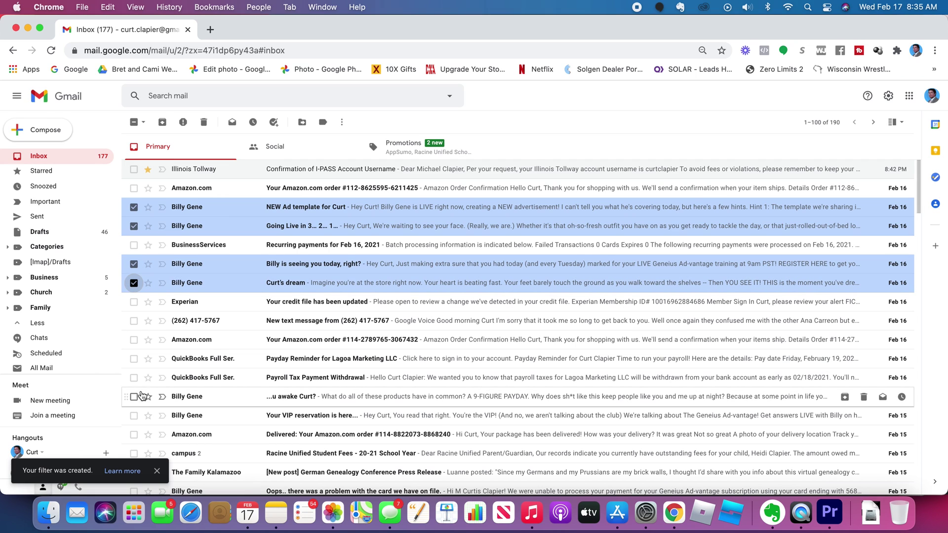
{"action": "left_click", "coordinate": [137, 396]}
{"action": "left_click", "coordinate": [135, 416]}
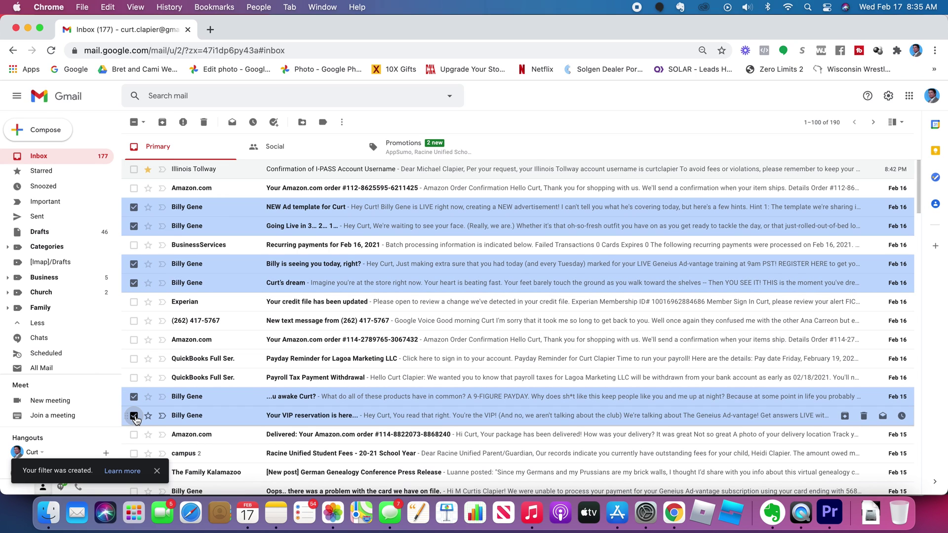
{"action": "left_click", "coordinate": [134, 491]}
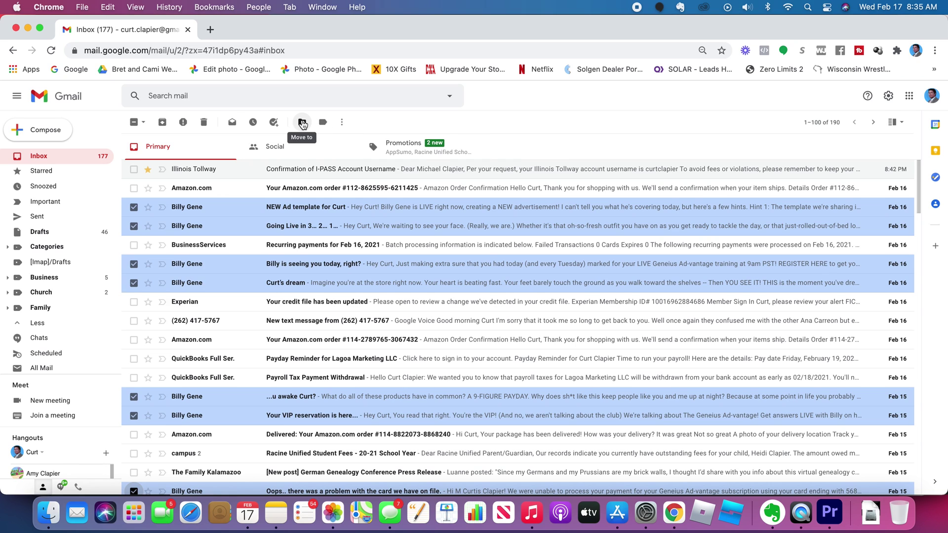
{"action": "left_click", "coordinate": [302, 122]}
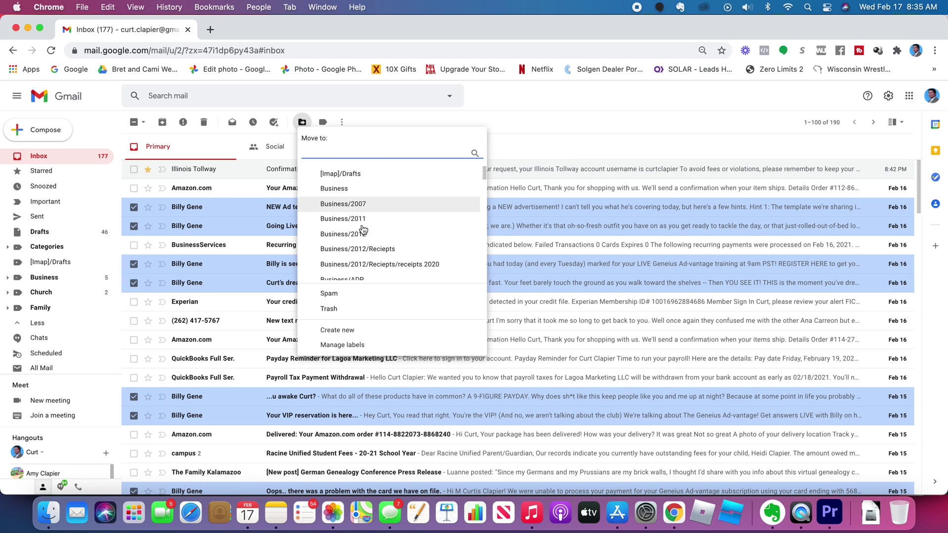
{"action": "scroll", "coordinate": [362, 230], "scroll_direction": "down", "scroll_amount": 5}
{"action": "scroll", "coordinate": [374, 238], "scroll_direction": "down", "scroll_amount": 10}
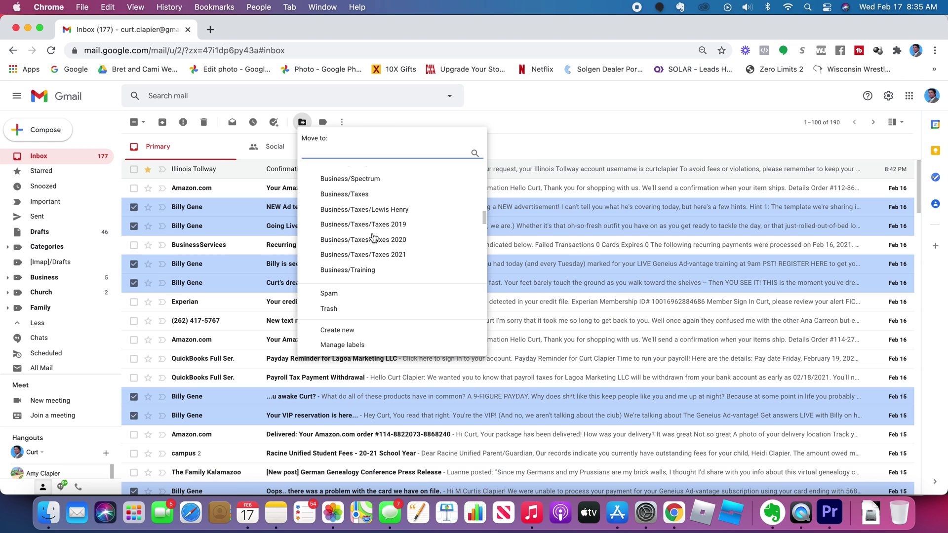
{"action": "scroll", "coordinate": [373, 238], "scroll_direction": "up", "scroll_amount": 5}
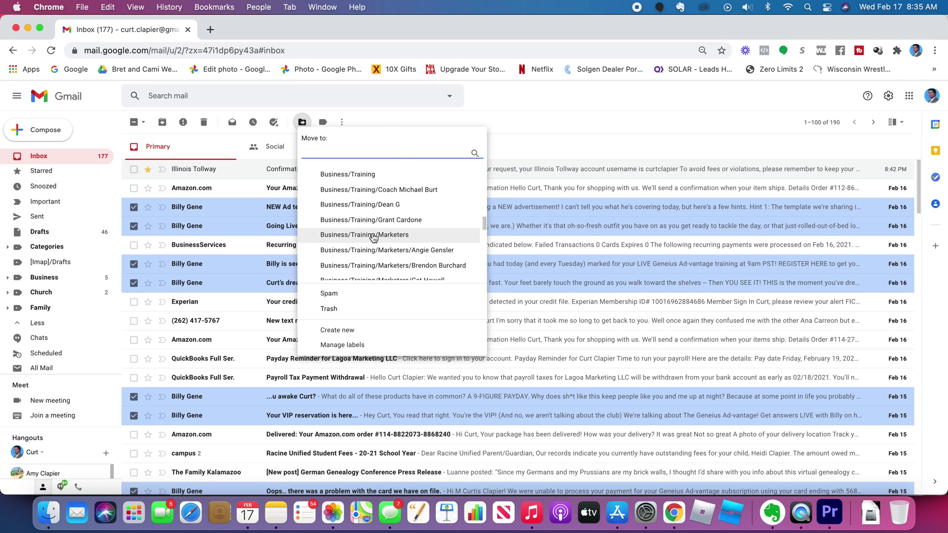
{"action": "left_click", "coordinate": [367, 186]}
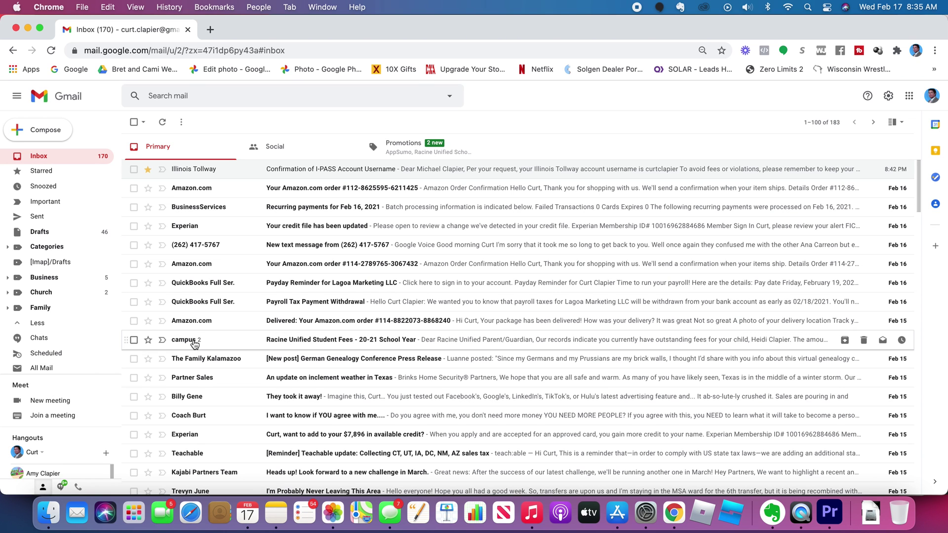
{"action": "scroll", "coordinate": [194, 344], "scroll_direction": "down", "scroll_amount": 3}
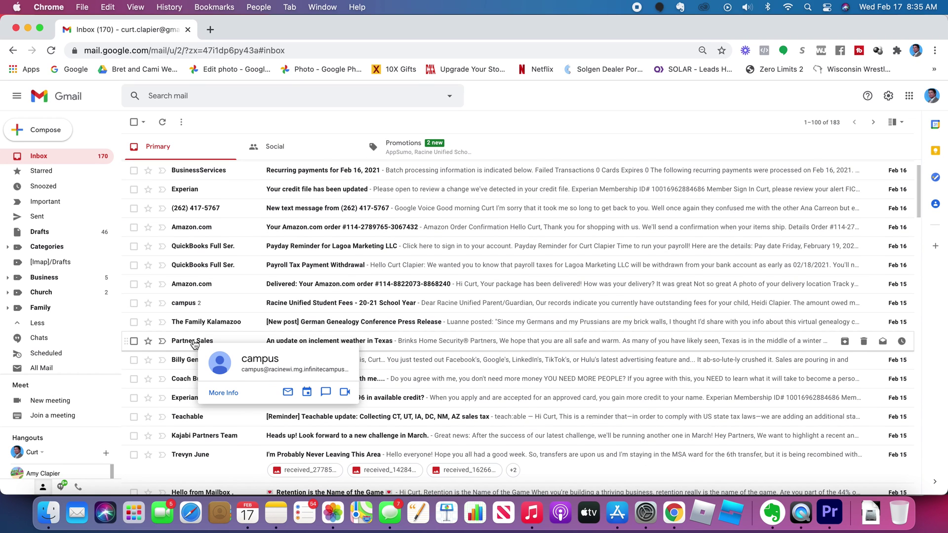
{"action": "scroll", "coordinate": [194, 344], "scroll_direction": "down", "scroll_amount": 3}
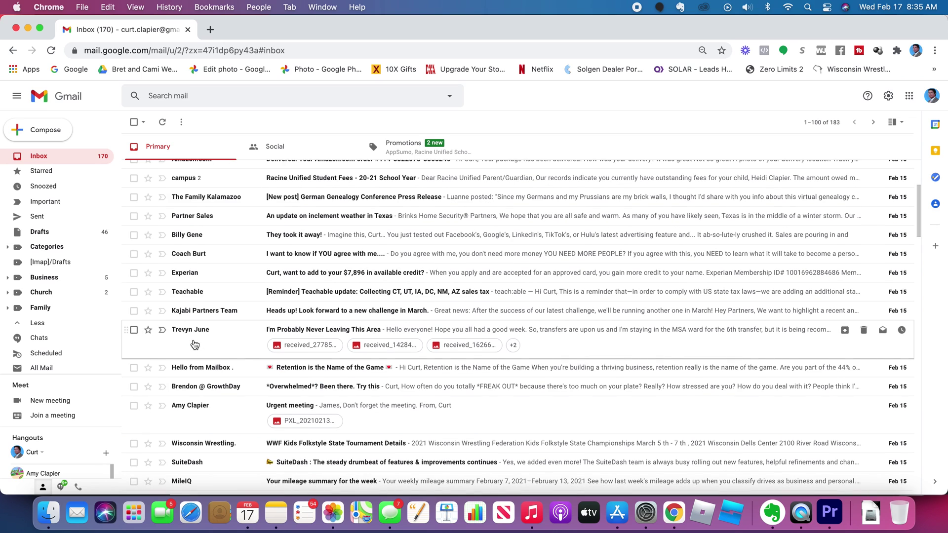
{"action": "scroll", "coordinate": [194, 344], "scroll_direction": "down", "scroll_amount": 1}
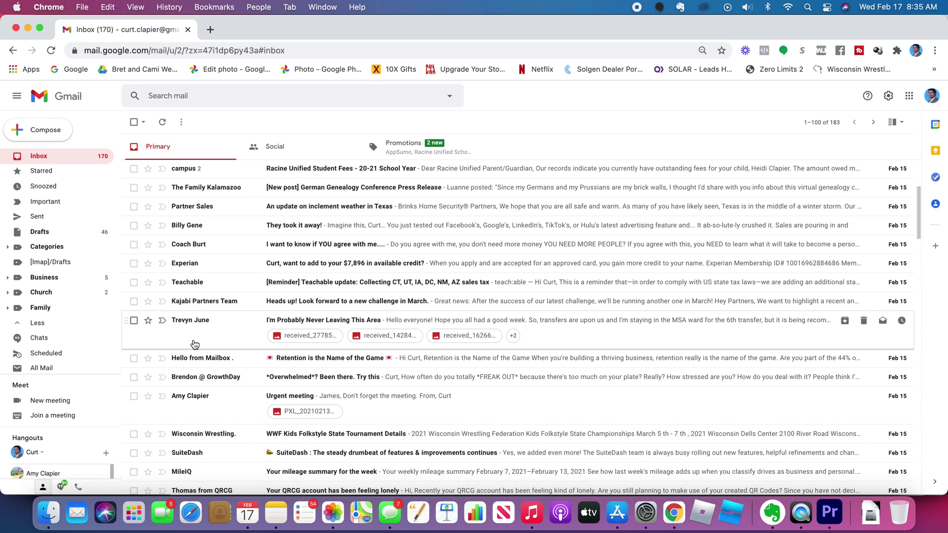
{"action": "scroll", "coordinate": [196, 371], "scroll_direction": "down", "scroll_amount": 3}
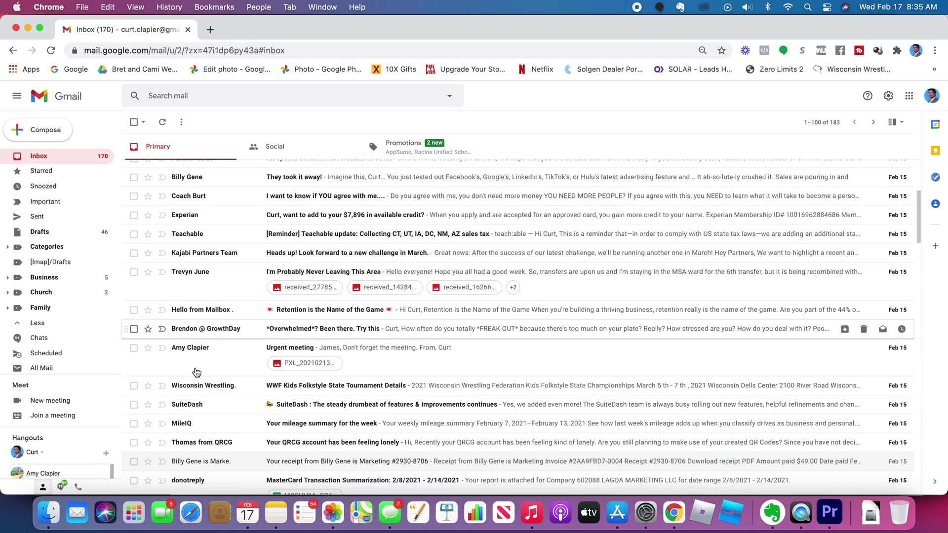
{"action": "scroll", "coordinate": [196, 371], "scroll_direction": "down", "scroll_amount": 1}
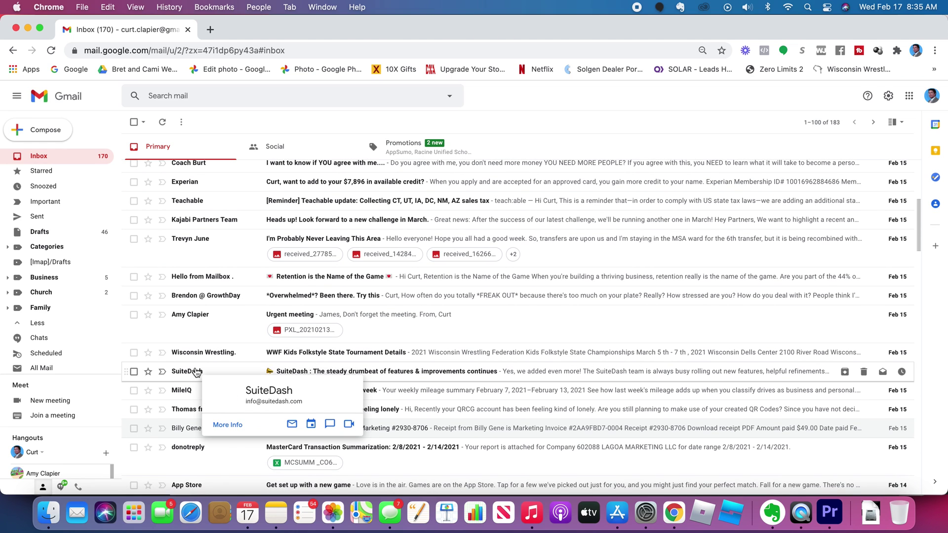
{"action": "scroll", "coordinate": [196, 371], "scroll_direction": "down", "scroll_amount": 1}
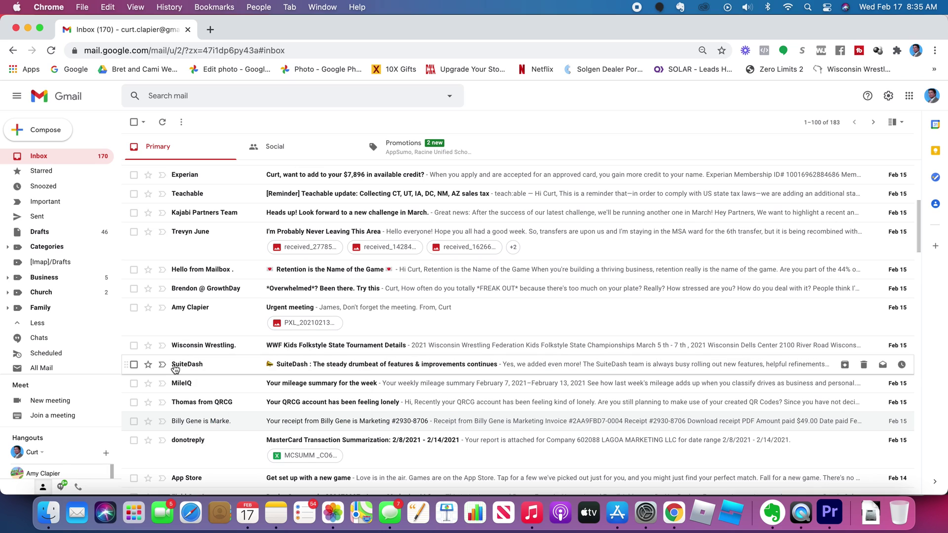
- Create a filter from the SuiteDash email that deletes all matching mail
{"action": "left_click", "coordinate": [132, 365]}
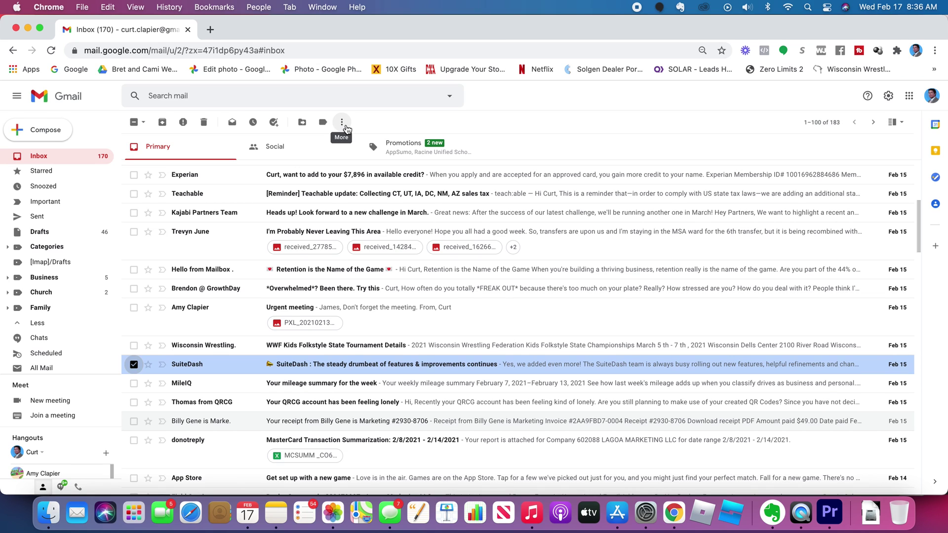
{"action": "left_click", "coordinate": [341, 123]}
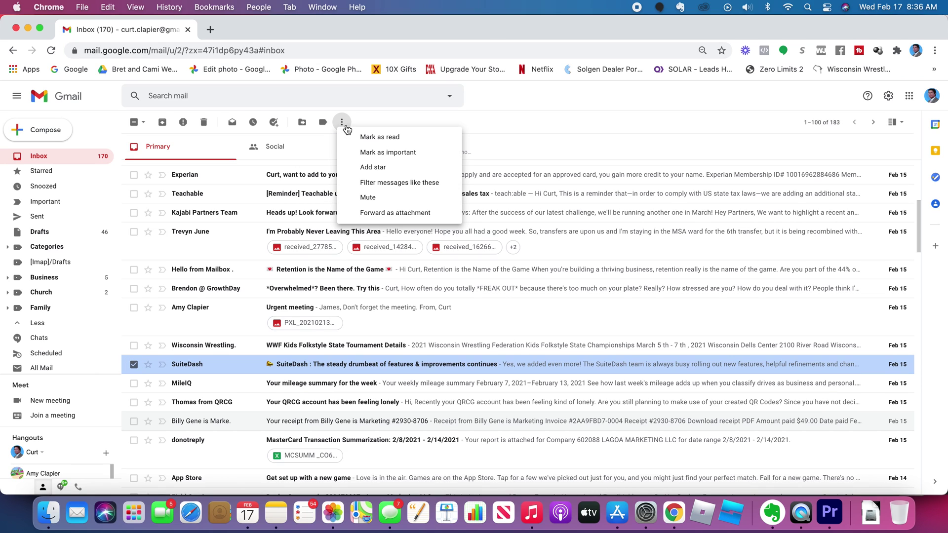
{"action": "left_click", "coordinate": [370, 183]}
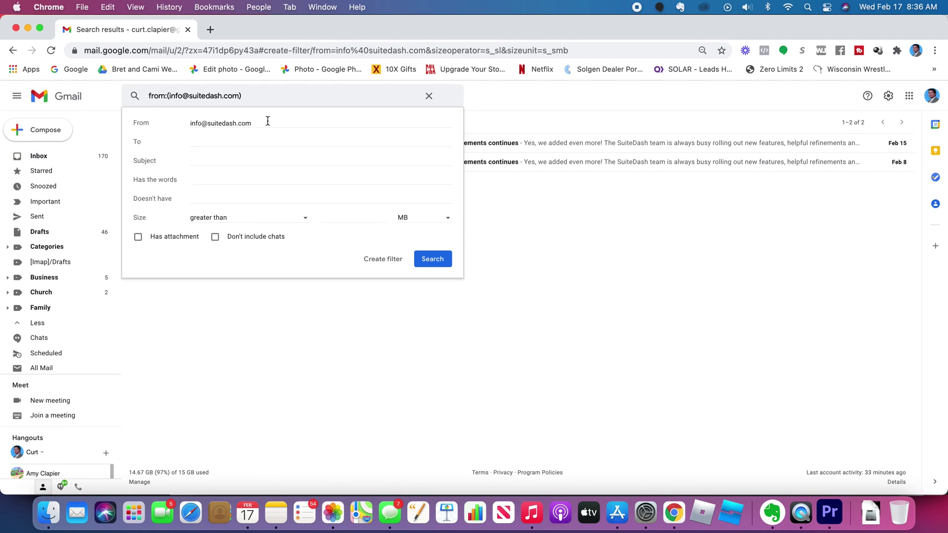
{"action": "left_click", "coordinate": [384, 259]}
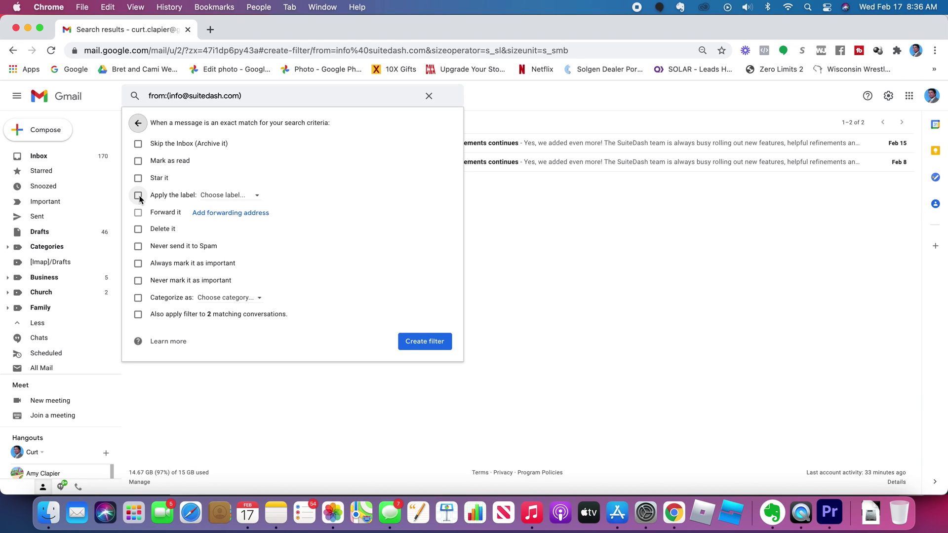
{"action": "left_click", "coordinate": [138, 230]}
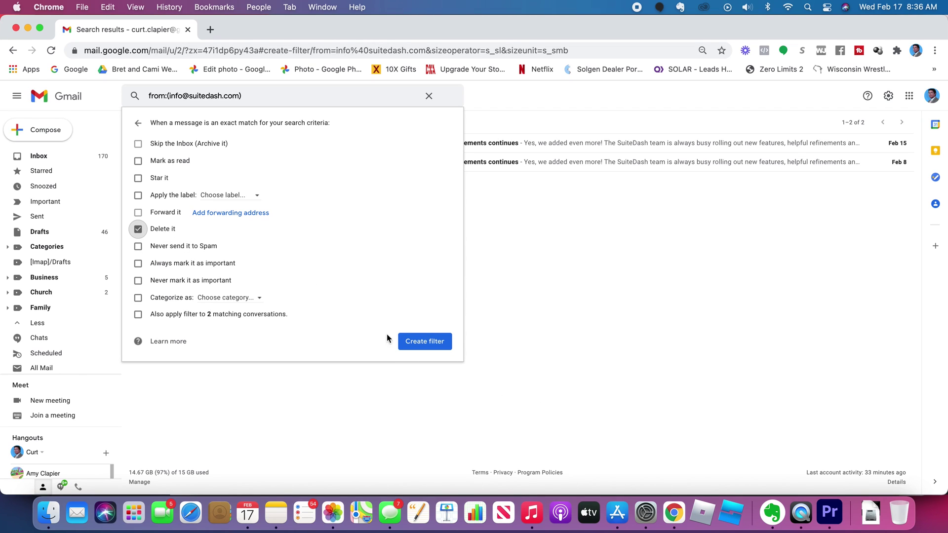
{"action": "left_click", "coordinate": [414, 344]}
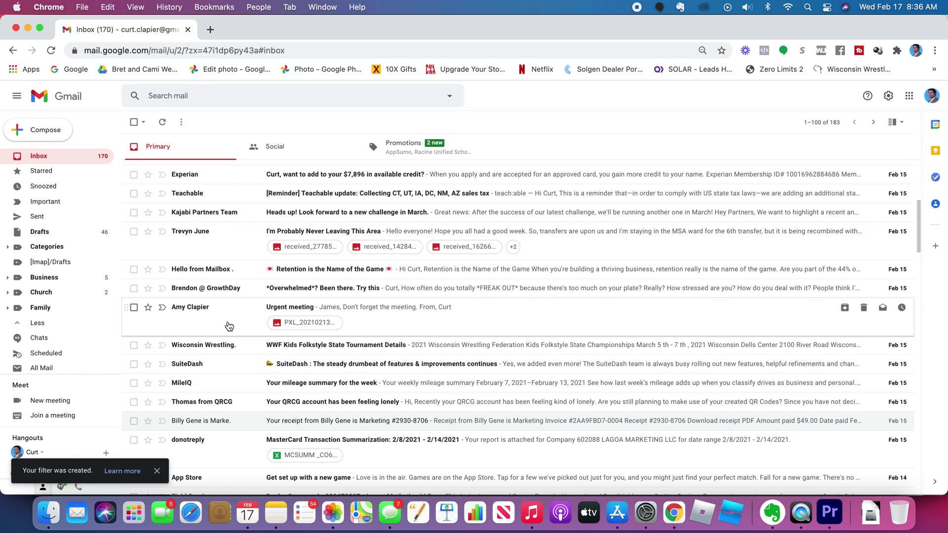
{"action": "scroll", "coordinate": [228, 252], "scroll_direction": "up", "scroll_amount": 5}
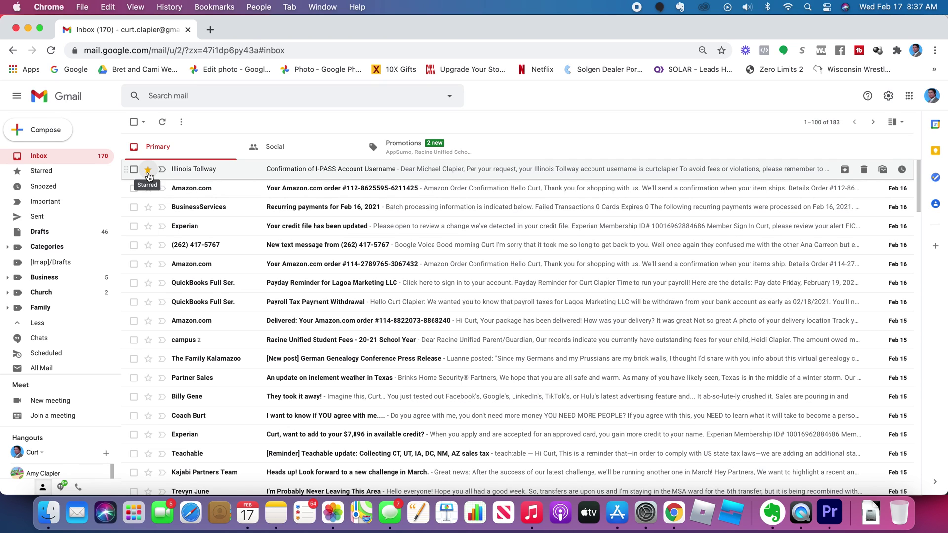
{"action": "left_click", "coordinate": [58, 172]}
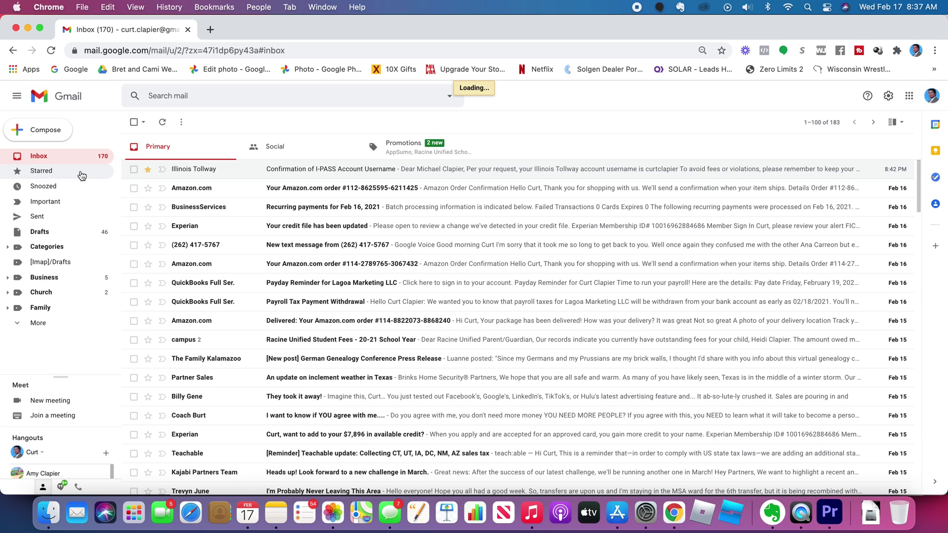
{"action": "left_click", "coordinate": [50, 154]}
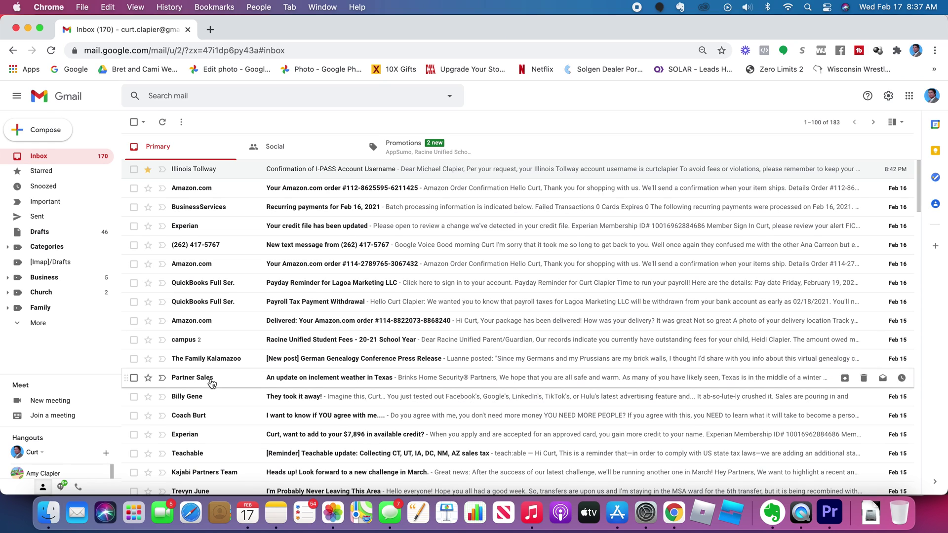
- Create a filter from the Partner Sales email that stars all matching messages
{"action": "left_click", "coordinate": [133, 379]}
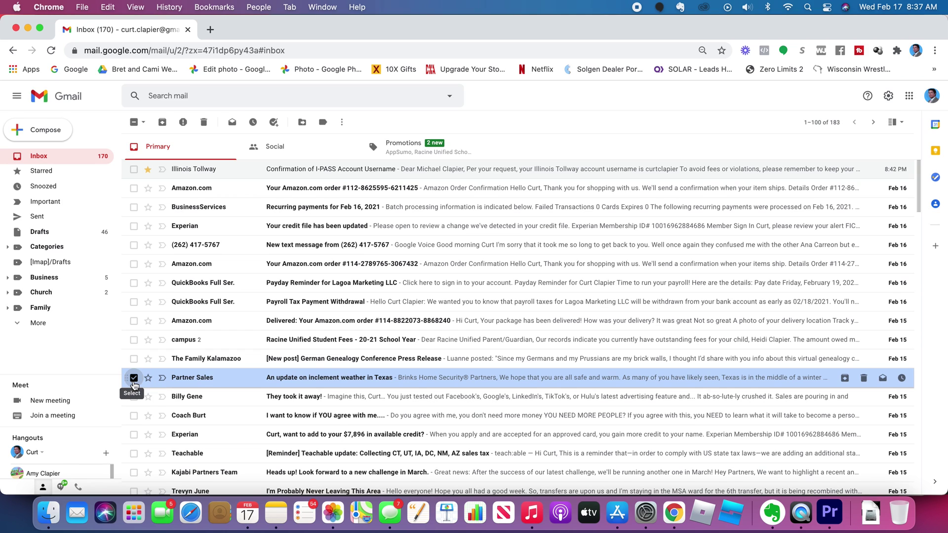
{"action": "left_click", "coordinate": [344, 125]}
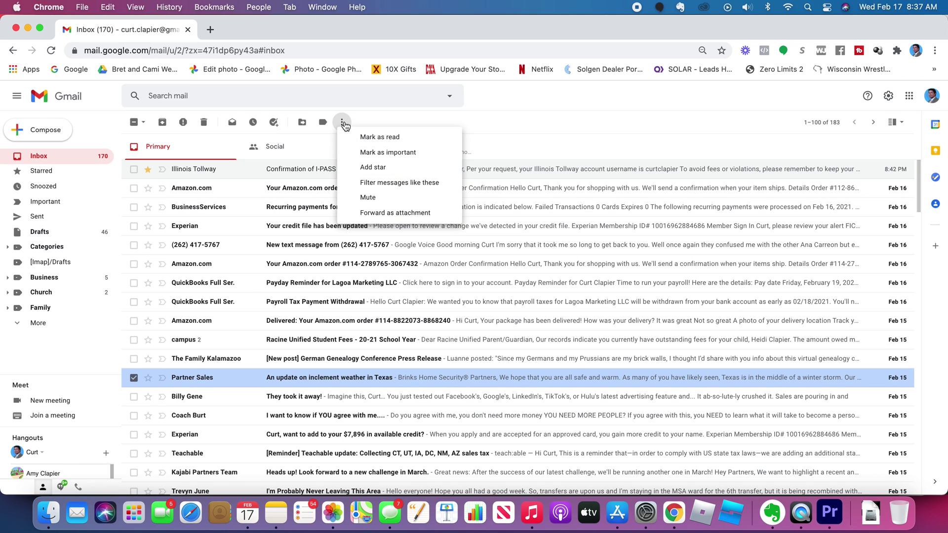
{"action": "left_click", "coordinate": [380, 182]}
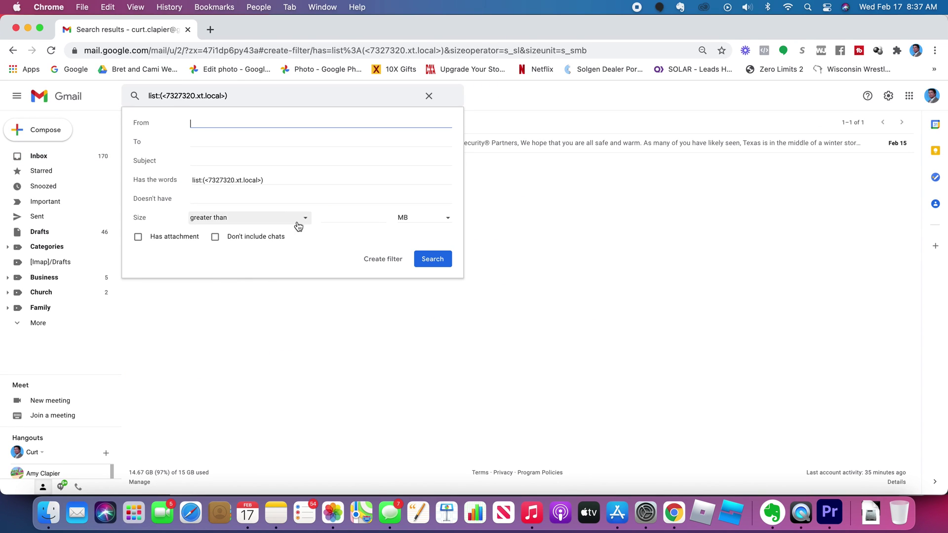
{"action": "left_click", "coordinate": [374, 259]}
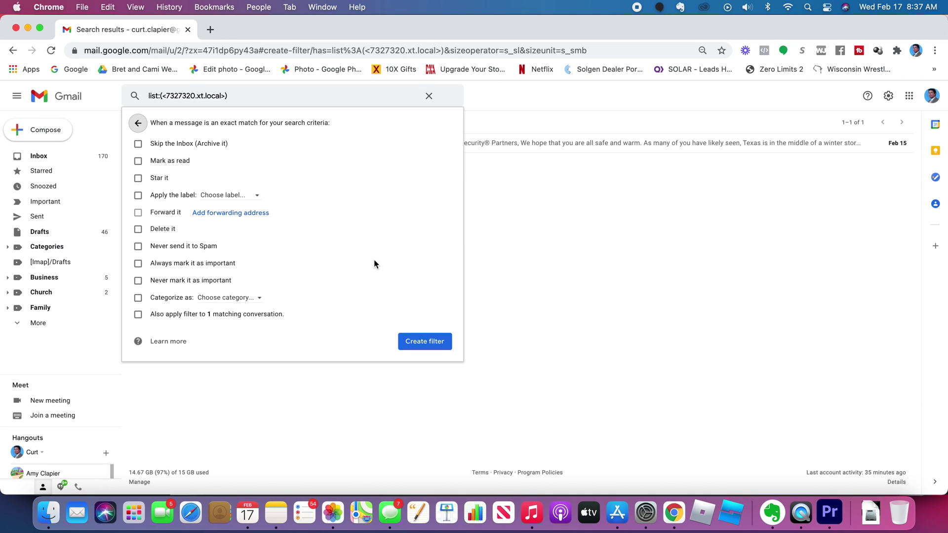
{"action": "left_click", "coordinate": [164, 180]}
{"action": "left_click", "coordinate": [437, 344]}
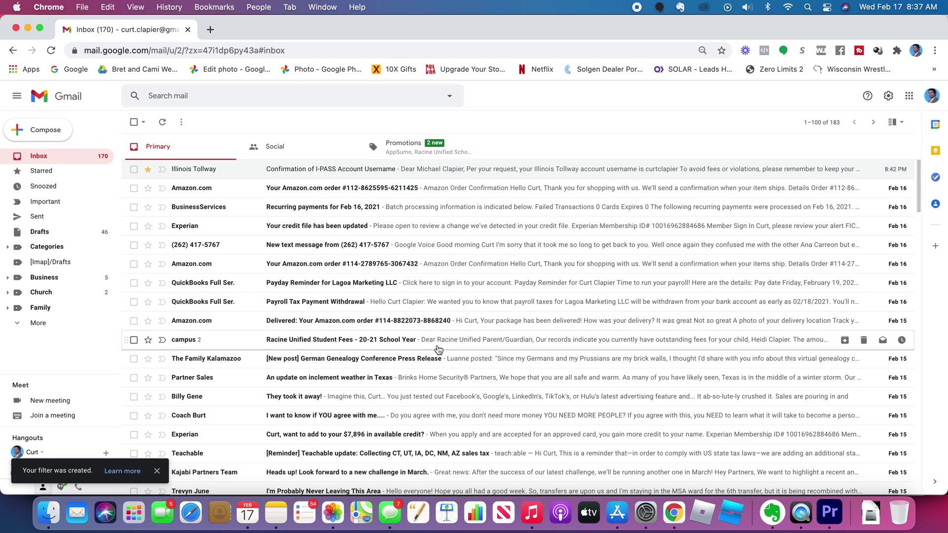